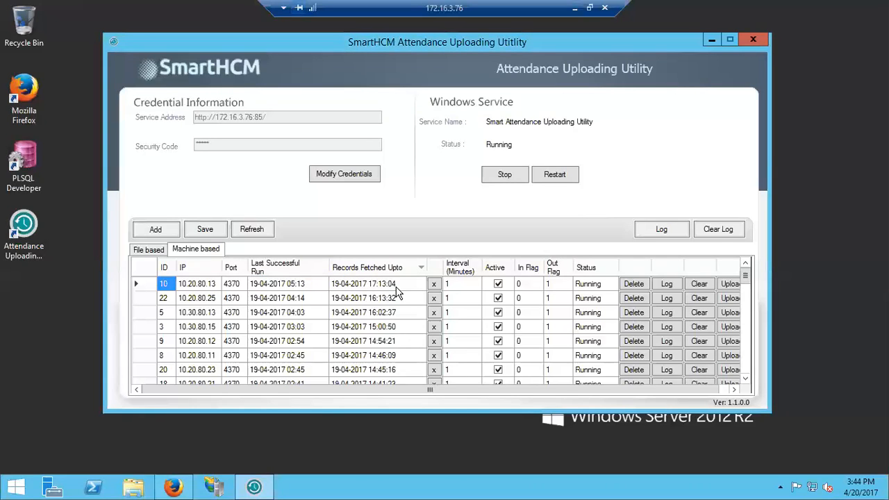
Examine the Last Successful Run and Records Fetched Upto values of the attendance machines throughout the machine-based list
left_click(387, 288)
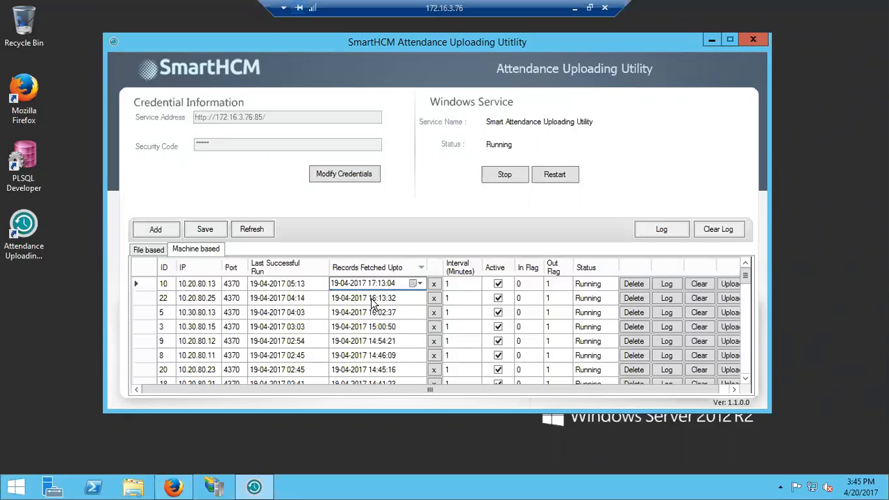
left_click(304, 286)
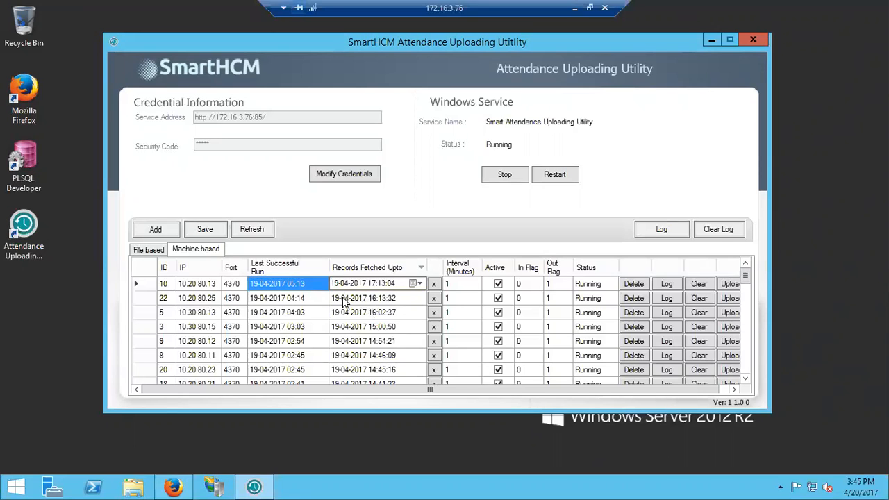
left_click(312, 301)
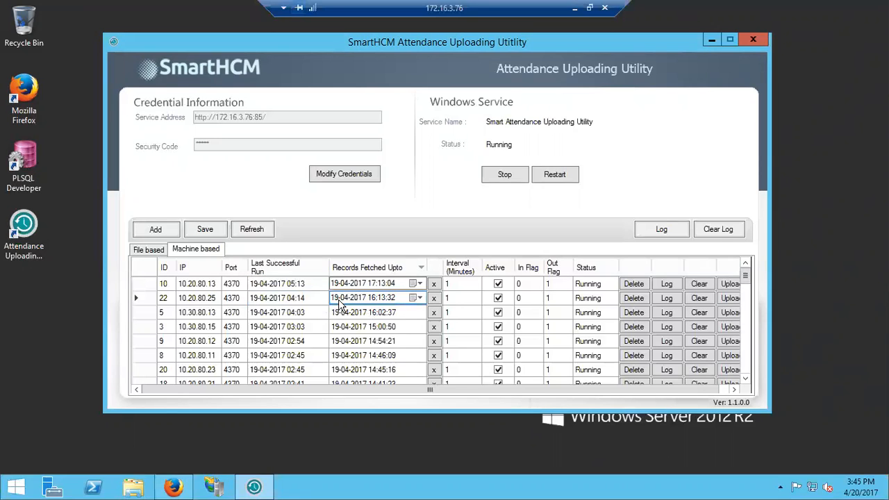
key("Up")
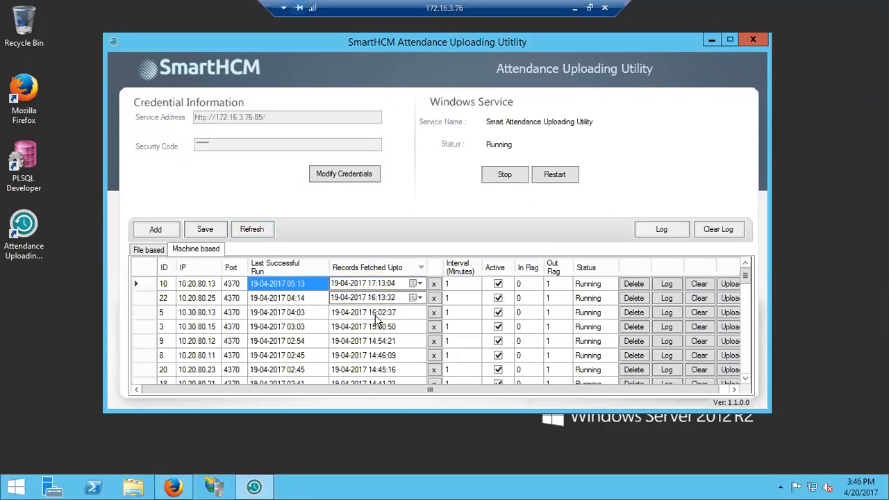
scroll(308, 364, "down", 5)
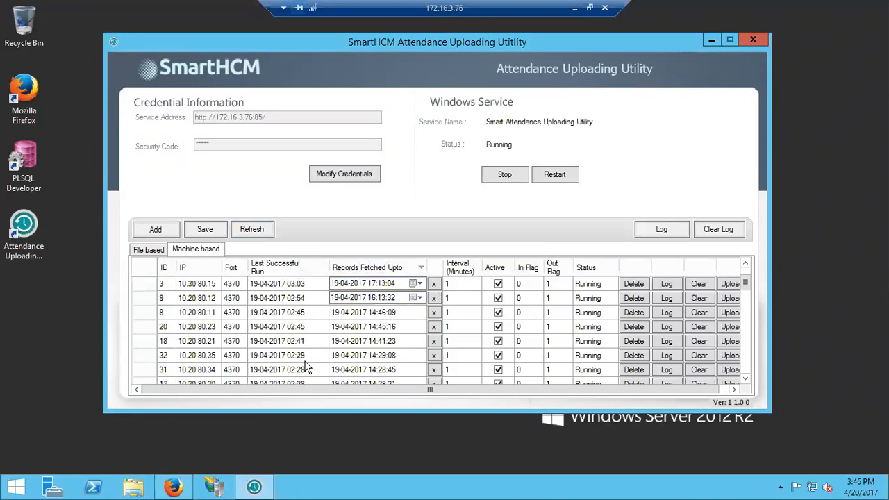
scroll(305, 349, "up", 3)
scroll(305, 349, "down", 2)
scroll(305, 349, "up", 1)
scroll(308, 353, "down", 4)
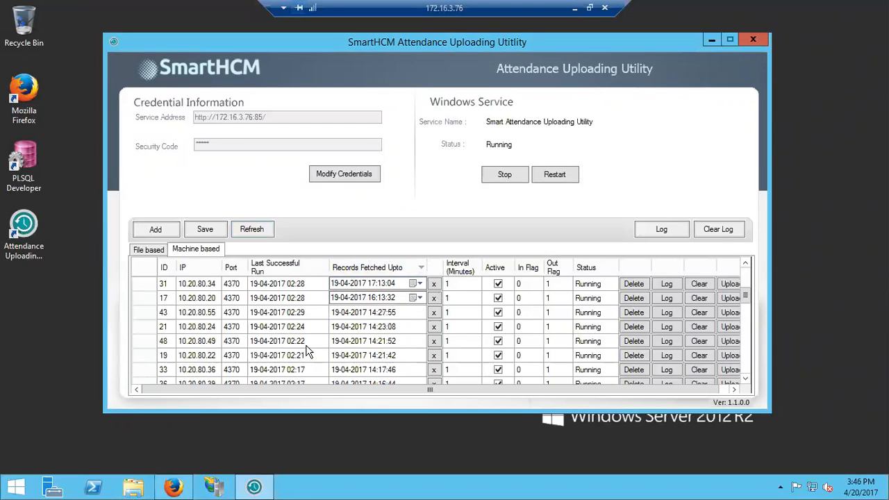
scroll(309, 353, "down", 2)
scroll(309, 353, "up", 5)
scroll(308, 352, "up", 3)
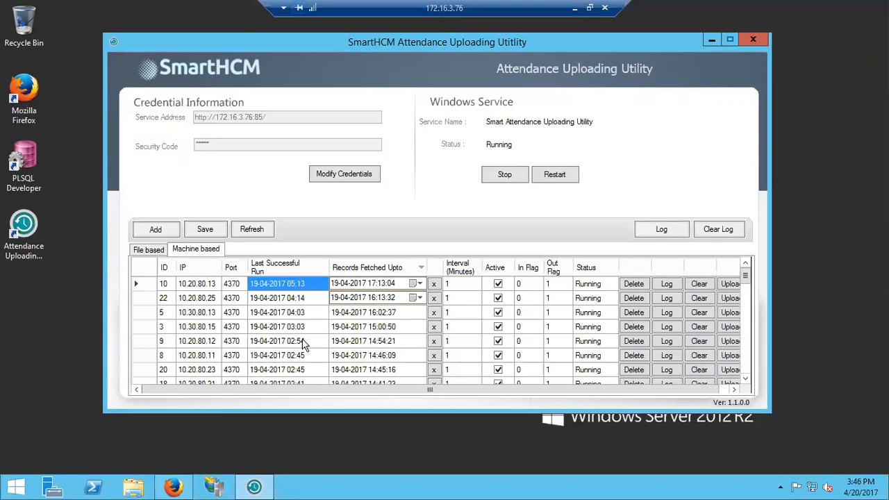
scroll(302, 340, "down", 2)
scroll(302, 340, "down", 3)
scroll(302, 338, "up", 5)
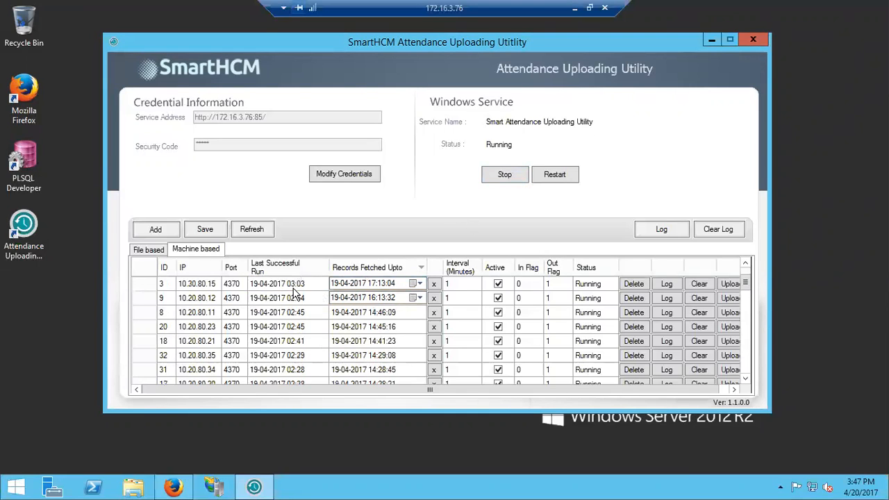
Refresh the machine-based list and select the Last Successful Run entry of machine ID 4
left_click(251, 229)
left_click(468, 290)
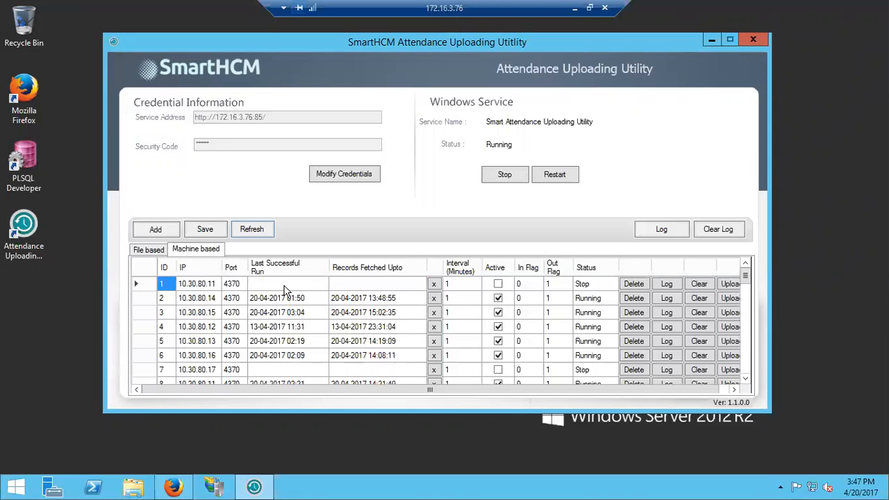
left_click(262, 327)
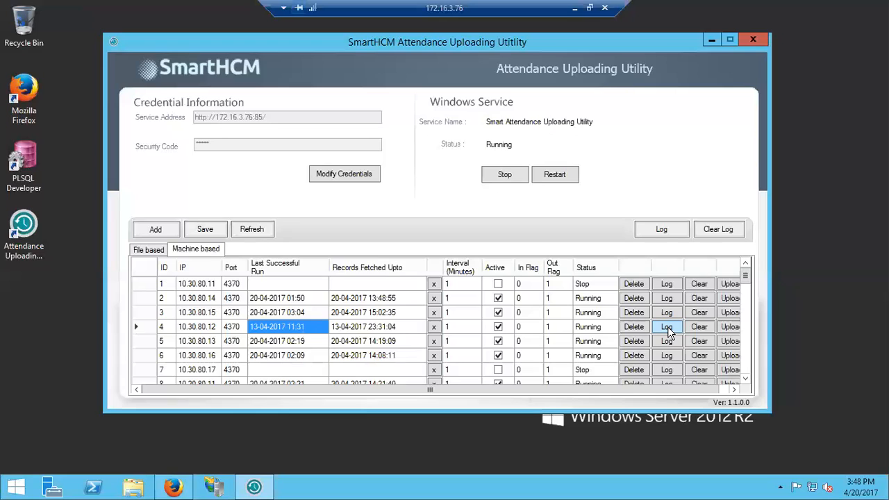
Check the last run, interval and status fields of machine ID 1 and restart the Smart Attendance Uploading Utility service
left_click(303, 284)
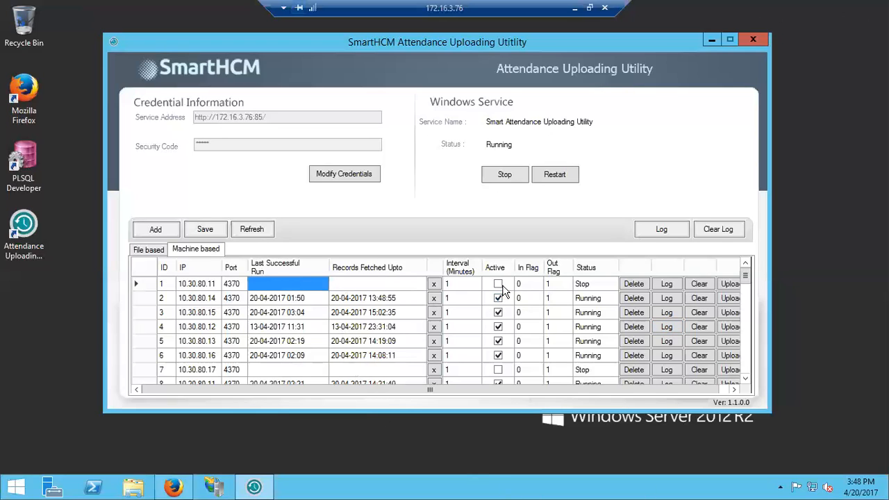
left_click(585, 286)
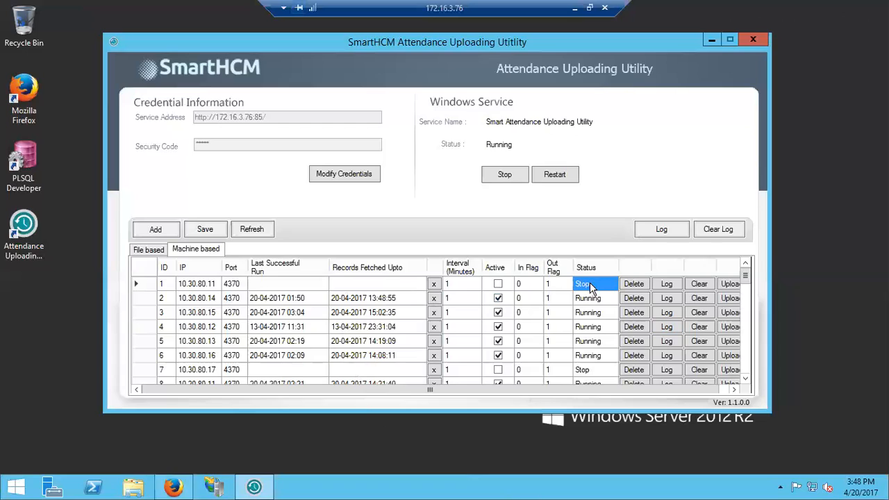
left_click(470, 290)
left_click(603, 290)
left_click(562, 177)
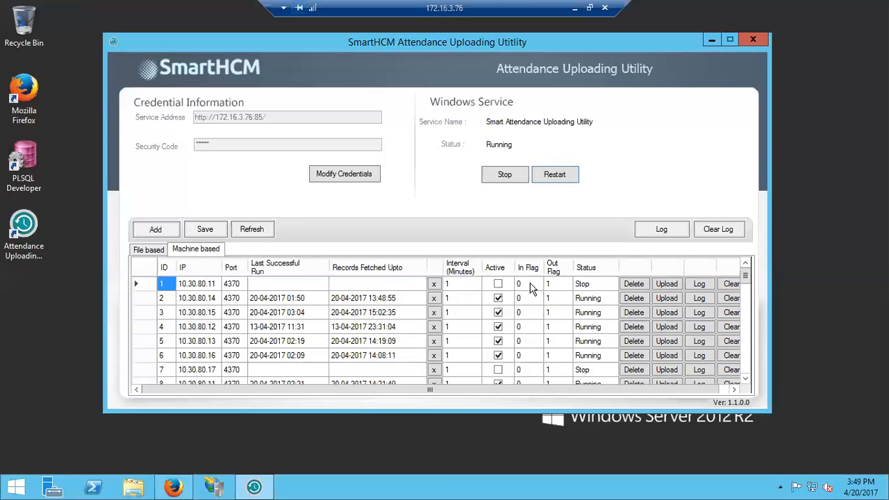
Examine the In Flag and Out Flag settings of the first machine in the list
left_click(532, 286)
left_click(563, 291)
left_click(528, 286)
key("Down")
left_click(533, 286)
left_click(544, 286)
left_click(537, 286)
left_click(554, 285)
left_click(531, 285)
mouse_move(744, 278)
left_mouse_down()
mouse_move(746, 375)
mouse_move(746, 274)
left_mouse_up()
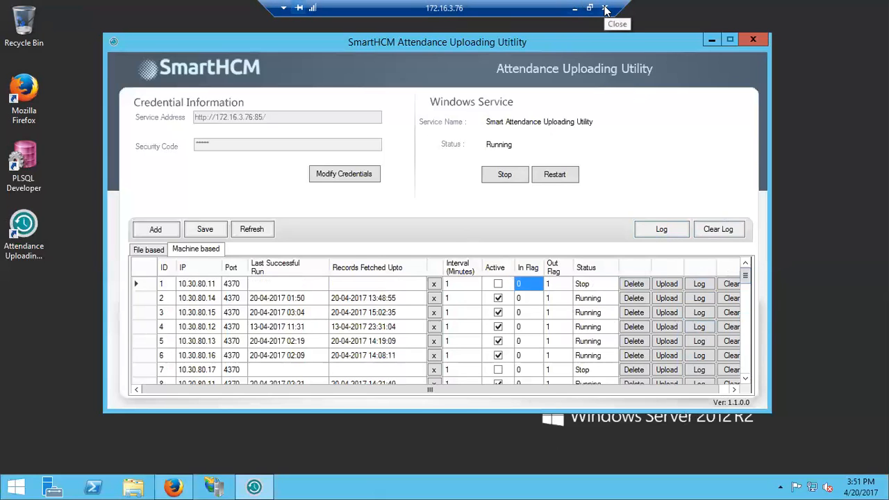
Minimize the remote desktop session and the open recordings folder window to return to the local desktop
left_click(576, 9)
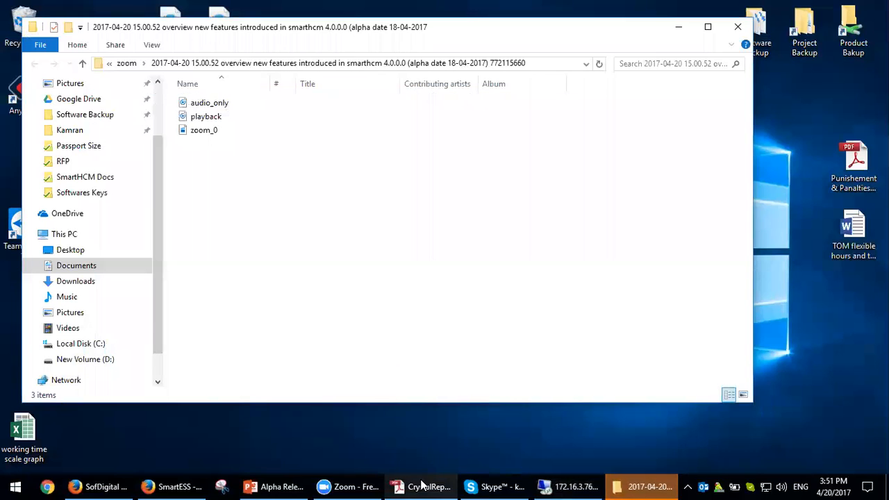
left_click(678, 26)
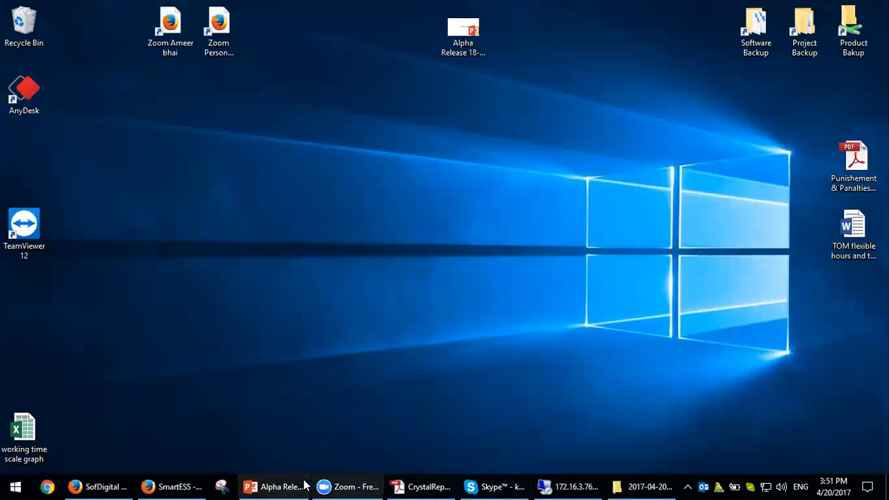
left_click(187, 484)
left_click(187, 484)
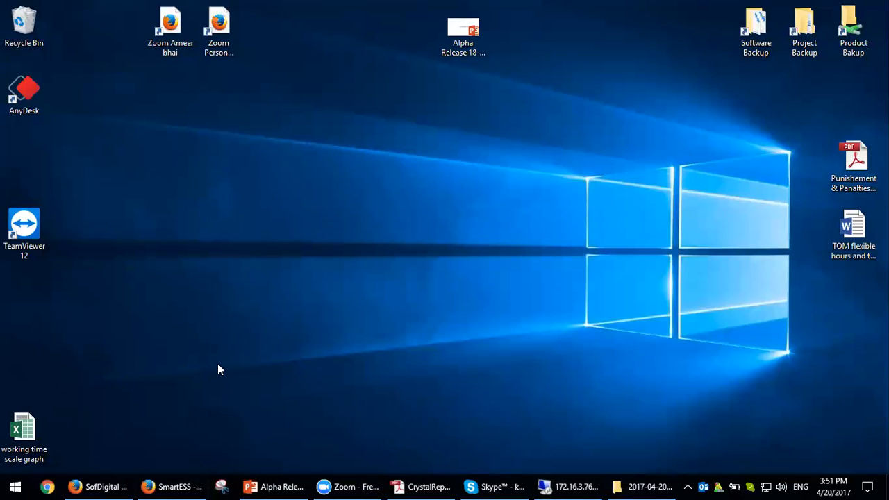